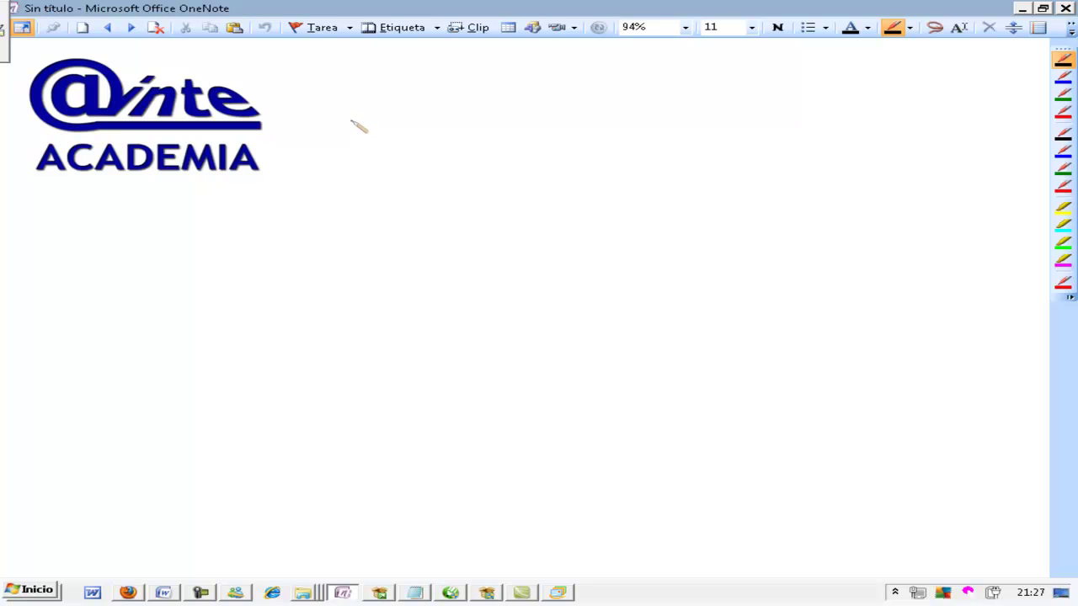
Handwrite fifteen grades in black ink in a column, starting 15, 16, 17, 14 and ending 17.
mouse_move(334, 96)
left_mouse_down()
mouse_move(338, 135)
mouse_move(347, 130)
mouse_move(337, 164)
mouse_move(351, 163)
mouse_move(338, 192)
left_mouse_up()
left_click_drag(351, 175, 357, 181)
mouse_move(355, 173)
left_mouse_down()
mouse_move(340, 249)
mouse_move(357, 248)
left_mouse_up()
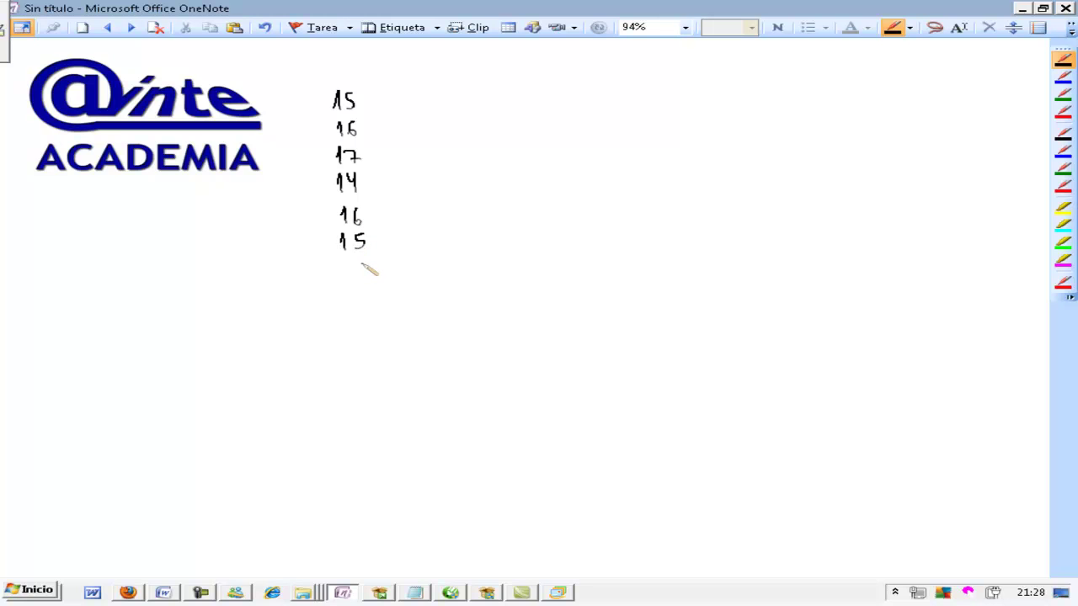
left_click_drag(341, 263, 342, 279)
mouse_move(361, 262)
left_mouse_down()
mouse_move(345, 305)
mouse_move(360, 304)
mouse_move(345, 331)
mouse_move(359, 330)
mouse_move(345, 356)
mouse_move(368, 342)
left_mouse_up()
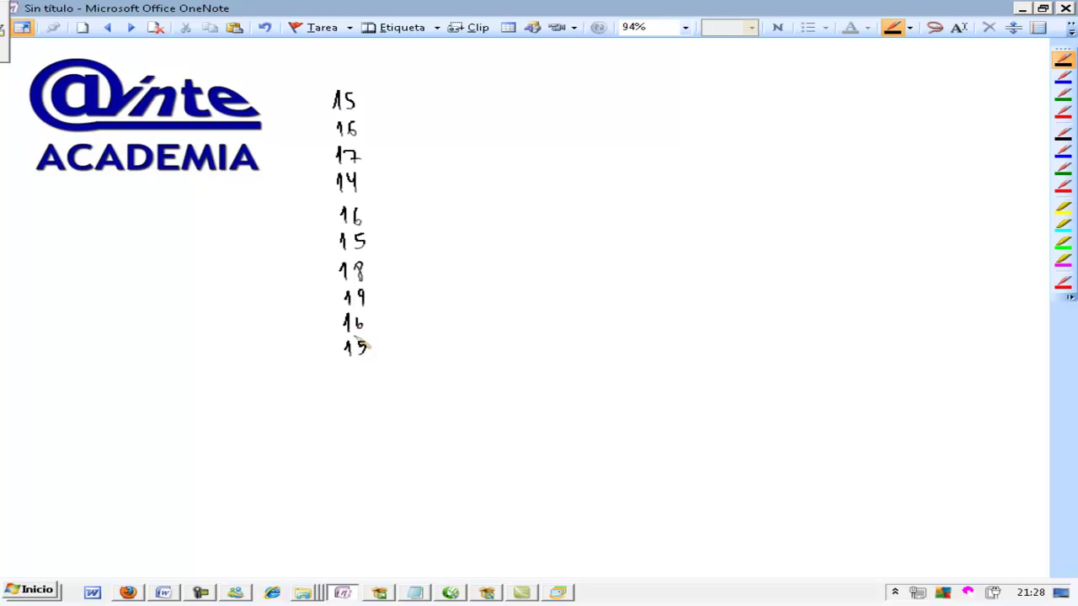
left_click_drag(349, 369, 348, 385)
mouse_move(363, 369)
left_mouse_down()
mouse_move(348, 412)
mouse_move(365, 403)
mouse_move(362, 414)
left_mouse_up()
mouse_move(352, 423)
left_mouse_down()
mouse_move(351, 436)
mouse_move(368, 432)
left_mouse_up()
left_click_drag(364, 424, 351, 463)
mouse_move(357, 451)
left_mouse_down()
mouse_move(355, 485)
mouse_move(374, 481)
left_mouse_up()
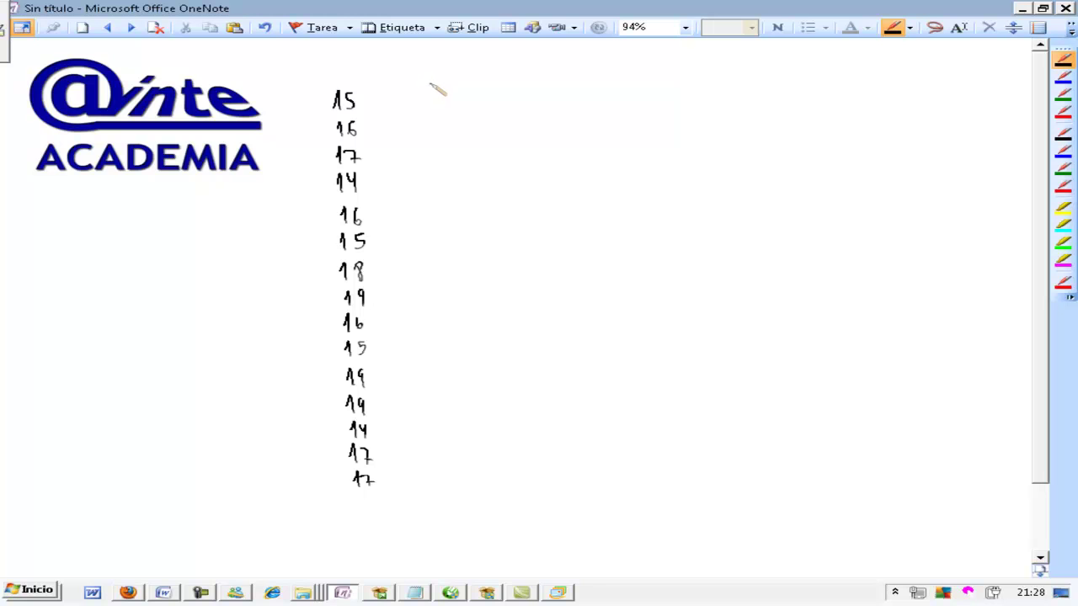
Handwrite thirteen more grades in a column beside the first, from 18 down to 15.
mouse_move(416, 88)
left_mouse_down()
mouse_move(420, 104)
mouse_move(428, 89)
left_mouse_up()
mouse_move(419, 126)
left_mouse_down()
mouse_move(435, 238)
mouse_move(428, 263)
mouse_move(446, 261)
left_mouse_up()
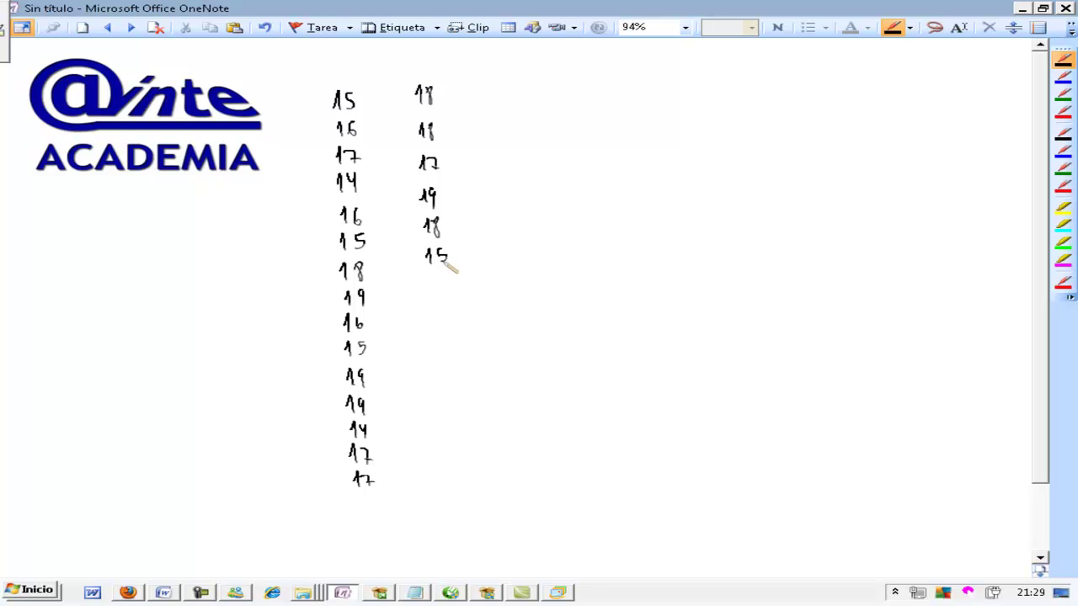
mouse_move(425, 288)
left_mouse_down()
mouse_move(441, 298)
mouse_move(433, 329)
left_mouse_up()
mouse_move(436, 327)
left_mouse_down()
mouse_move(448, 313)
mouse_move(437, 356)
mouse_move(455, 356)
left_mouse_up()
mouse_move(438, 371)
left_mouse_down()
mouse_move(440, 383)
mouse_move(460, 379)
mouse_move(441, 411)
mouse_move(455, 411)
left_mouse_up()
mouse_move(442, 427)
left_mouse_down()
mouse_move(459, 440)
mouse_move(453, 465)
mouse_move(471, 460)
left_mouse_up()
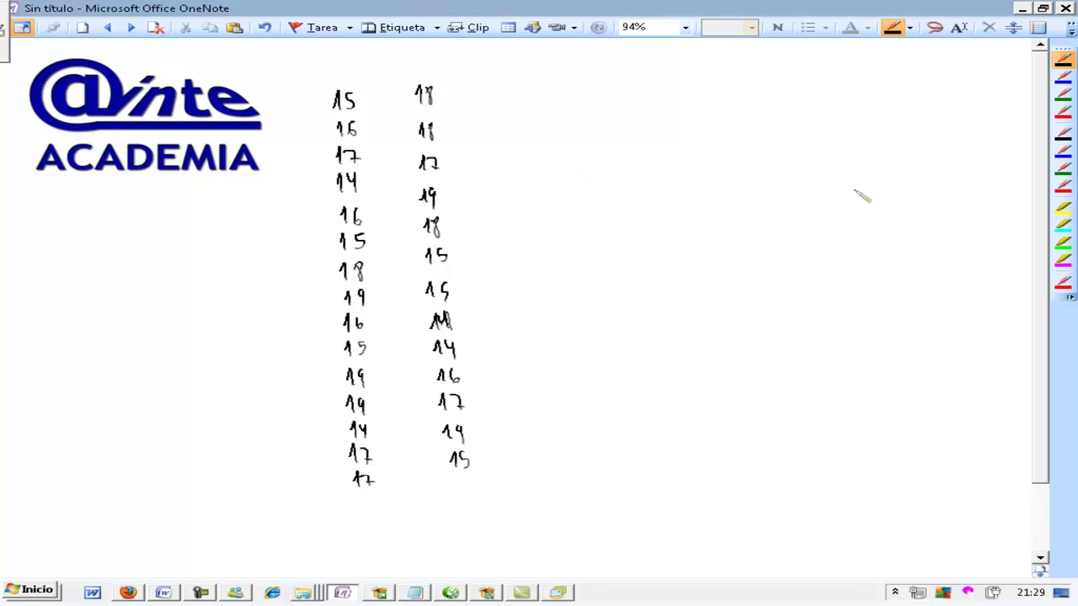
scroll(1052, 309, "down", 1)
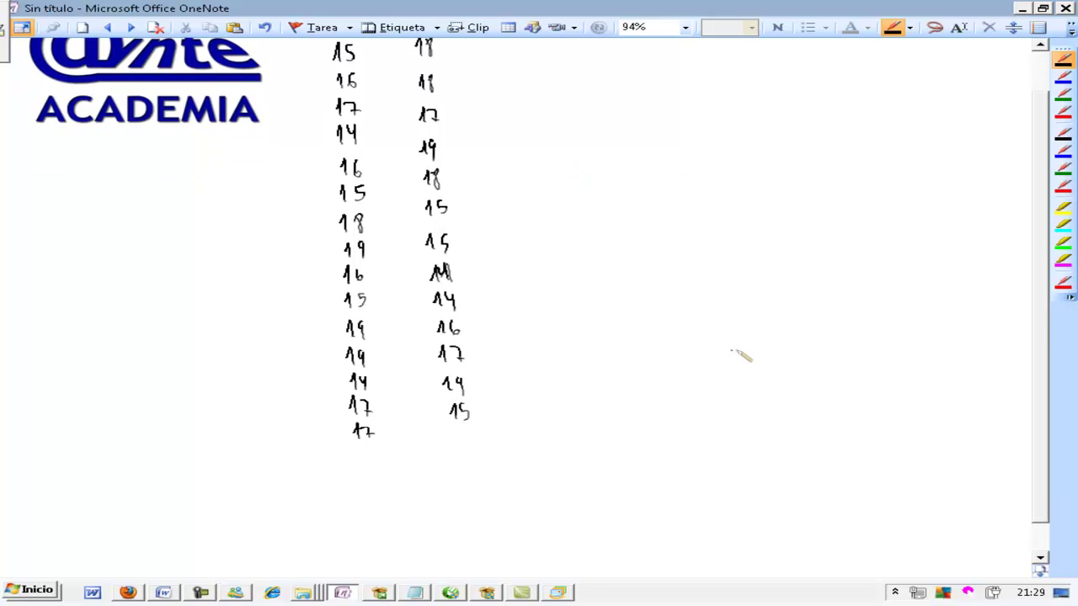
scroll(1038, 327, "up", 1)
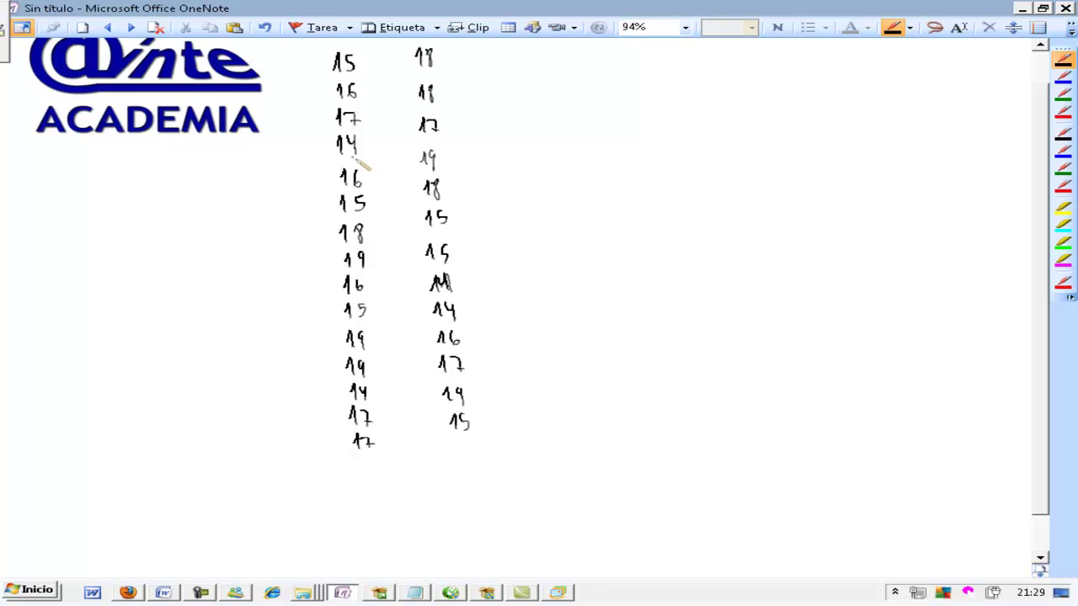
Underline every 14 in both columns and write the four 14s starting the sorted row.
left_click_drag(334, 155, 365, 155)
left_click_drag(348, 401, 370, 400)
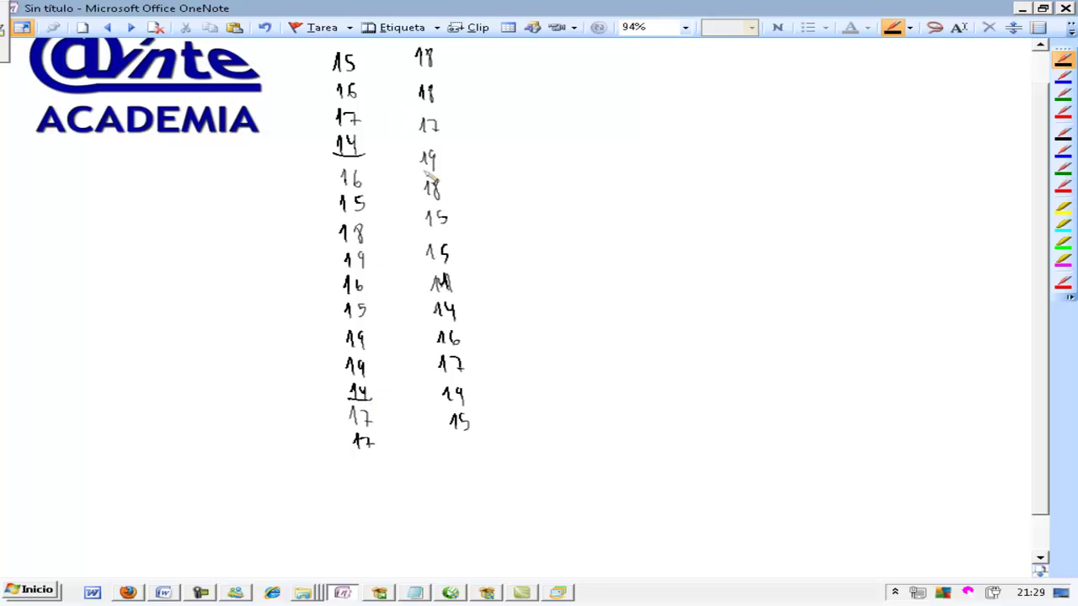
mouse_move(430, 295)
left_mouse_down()
mouse_move(457, 295)
mouse_move(462, 318)
left_mouse_up()
left_click_drag(104, 504, 217, 511)
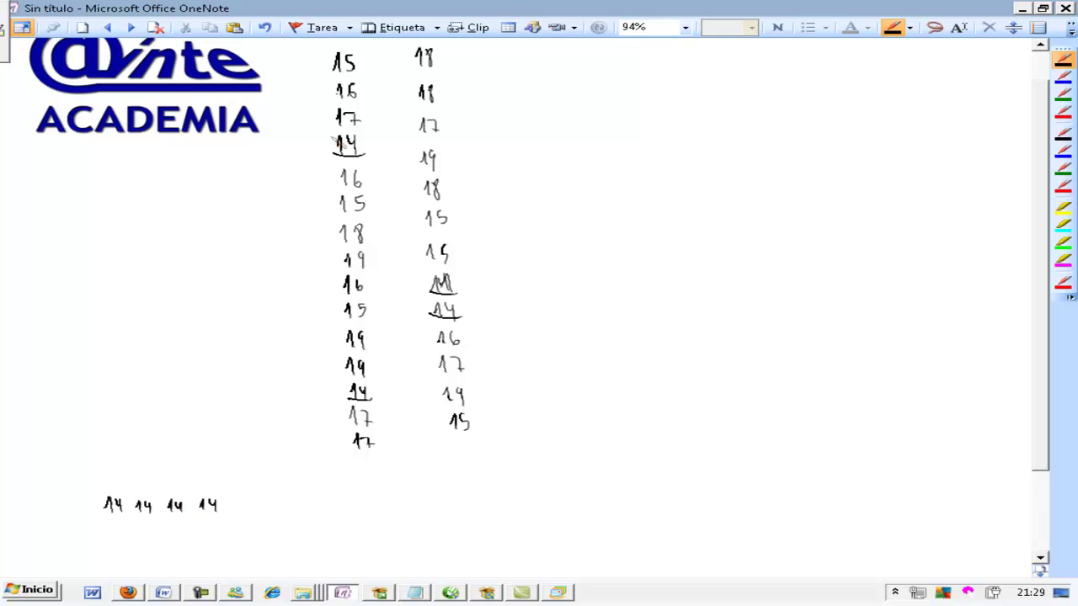
Underline every 15 in both columns and add the 15s to the sorted row.
left_click_drag(332, 77, 363, 74)
left_click_drag(339, 212, 367, 210)
left_click_drag(344, 321, 369, 319)
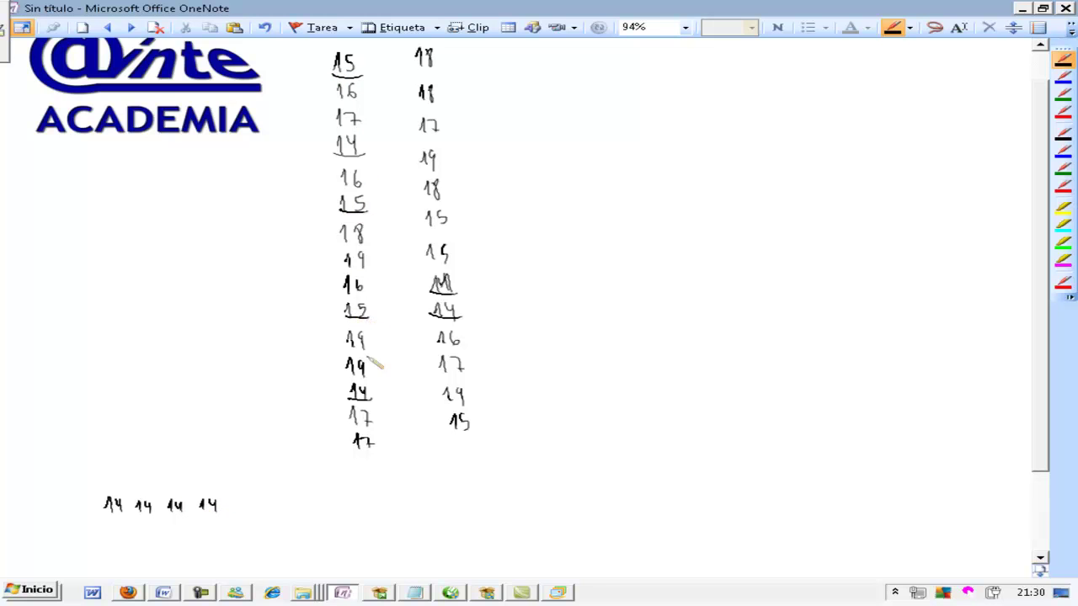
left_click_drag(424, 228, 451, 226)
left_click_drag(425, 263, 457, 261)
left_click_drag(448, 431, 476, 429)
mouse_move(233, 501)
left_mouse_down()
mouse_move(236, 510)
mouse_move(296, 509)
left_mouse_up()
mouse_move(307, 497)
left_mouse_down()
mouse_move(301, 508)
mouse_move(395, 506)
left_mouse_up()
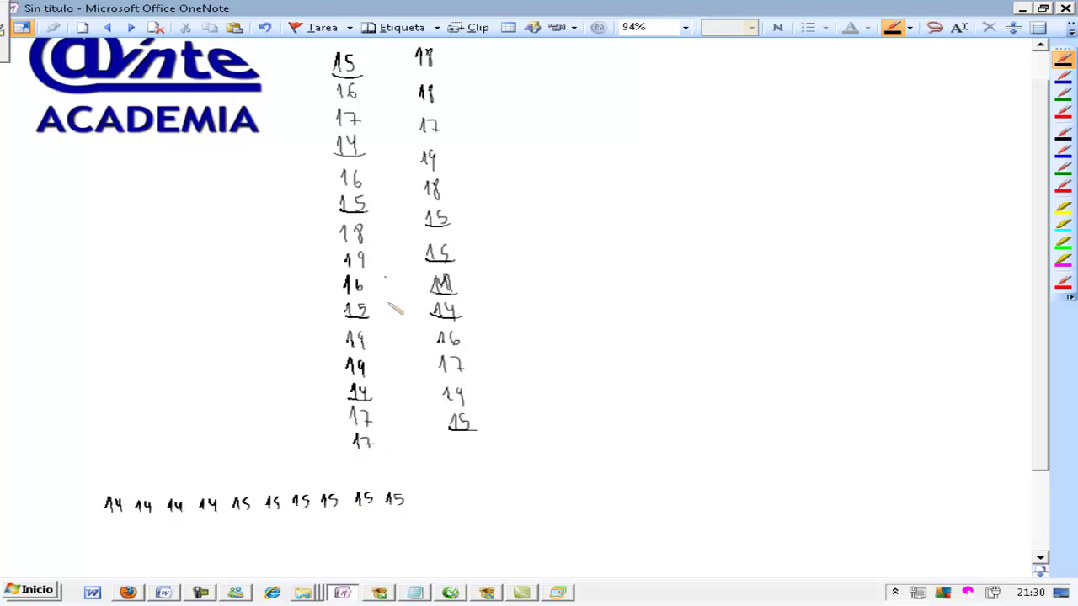
Underline every 16 in both columns and add the 16s to the sorted row.
left_click_drag(337, 101, 364, 100)
left_click_drag(341, 188, 367, 188)
left_click_drag(343, 293, 365, 293)
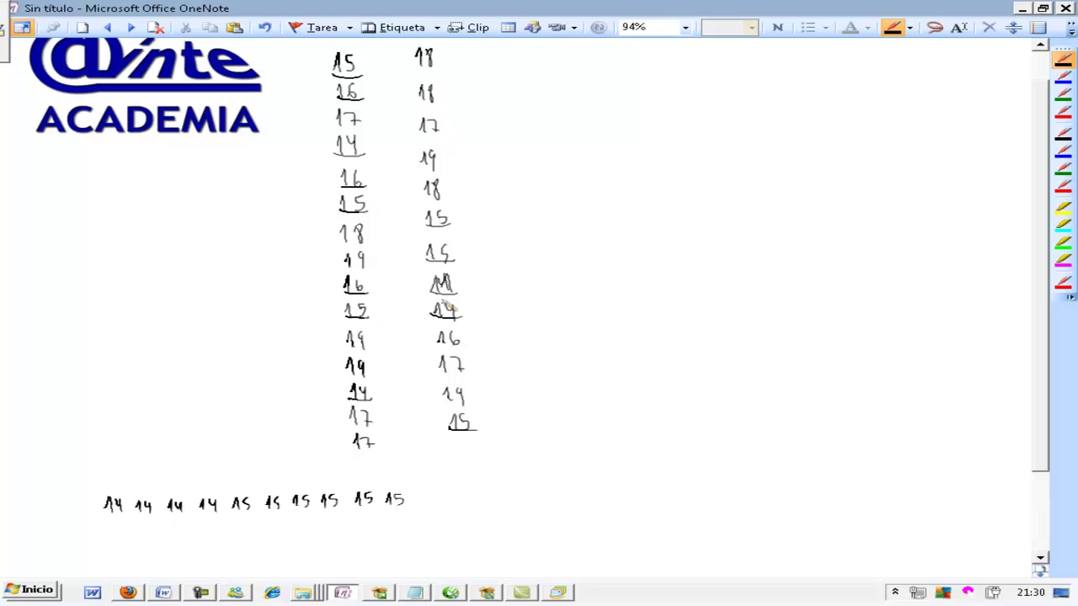
left_click_drag(437, 346, 461, 346)
left_click_drag(421, 496, 454, 502)
mouse_move(462, 490)
left_mouse_down()
mouse_move(461, 501)
mouse_move(519, 498)
left_mouse_up()
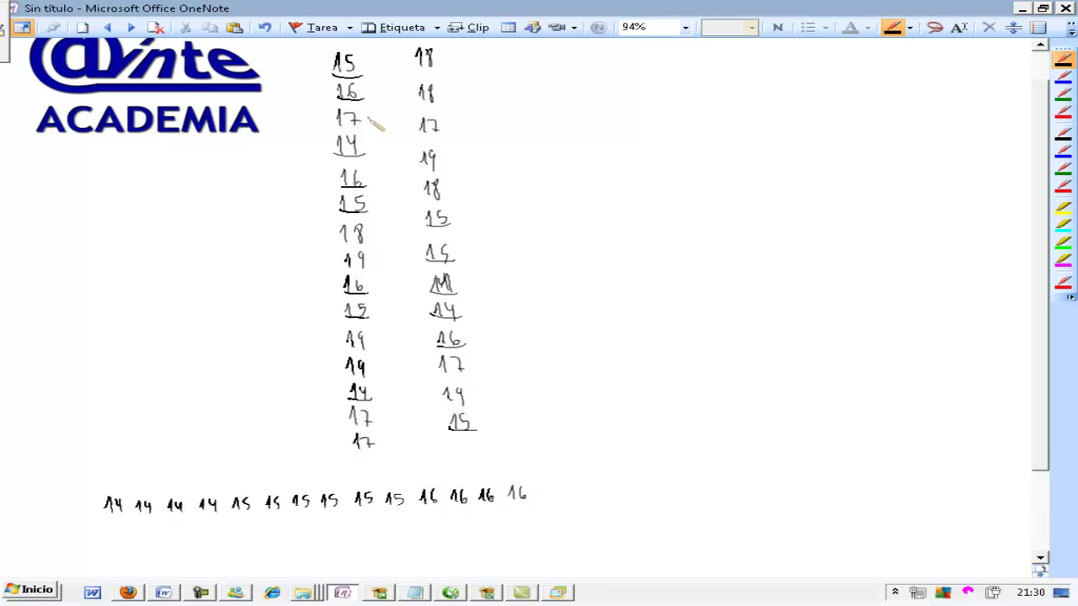
Underline every 17 in both columns and add the 17s to the sorted row.
left_click_drag(337, 130, 363, 130)
mouse_move(350, 424)
left_mouse_down()
mouse_move(372, 425)
mouse_move(379, 448)
left_mouse_up()
left_click_drag(419, 133, 441, 133)
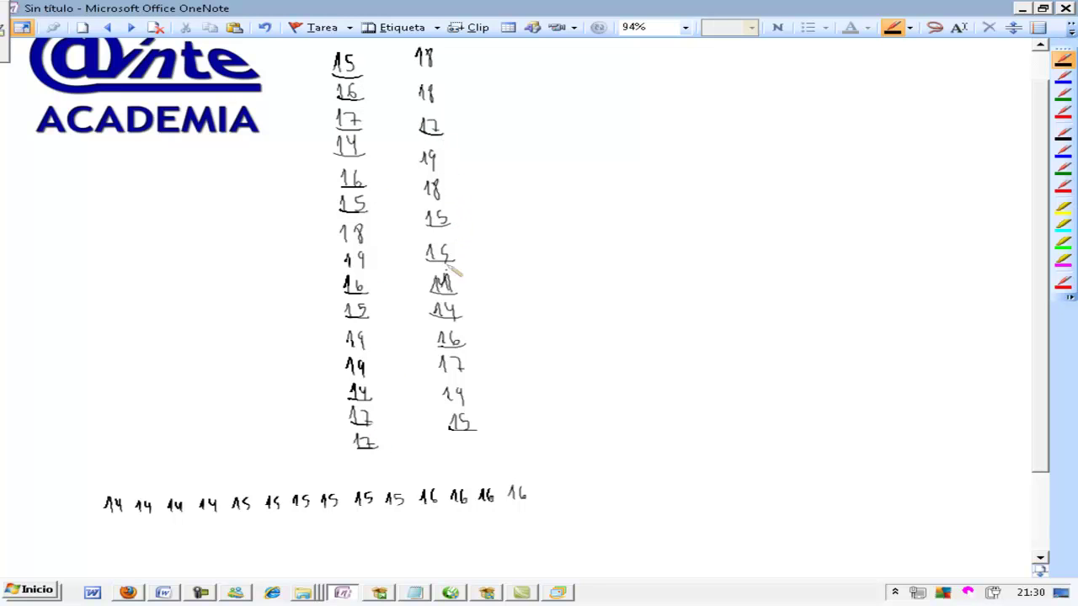
left_click_drag(439, 374, 467, 374)
left_click_drag(540, 491, 574, 497)
mouse_move(578, 487)
left_mouse_down()
mouse_move(582, 497)
mouse_move(669, 492)
left_mouse_up()
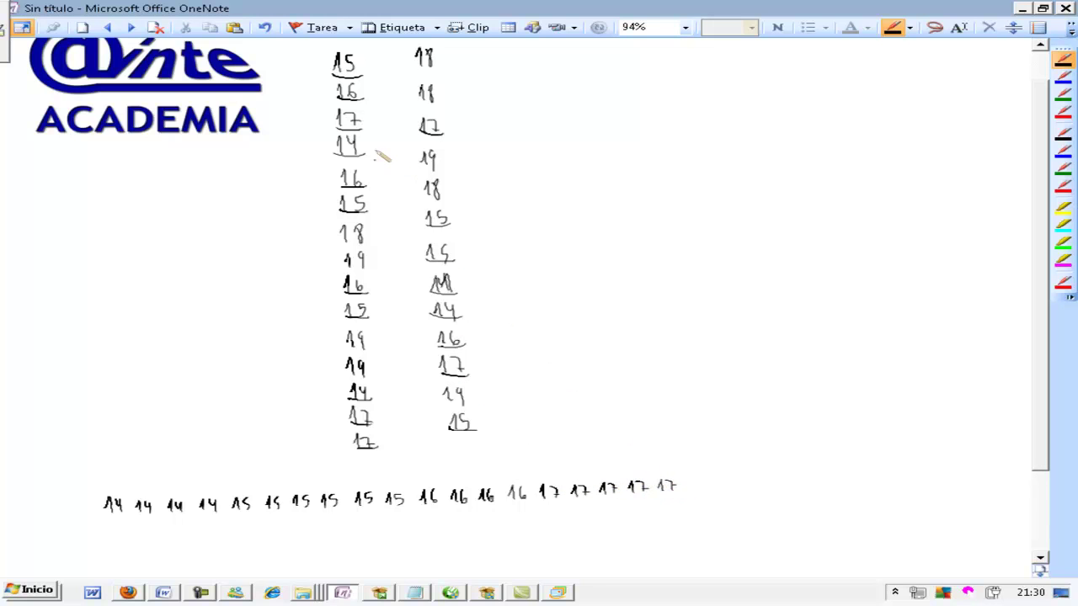
Underline every 18 in both columns and add the 18s to the sorted row.
left_click_drag(340, 243, 368, 244)
left_click_drag(414, 70, 435, 70)
left_click_drag(417, 106, 436, 104)
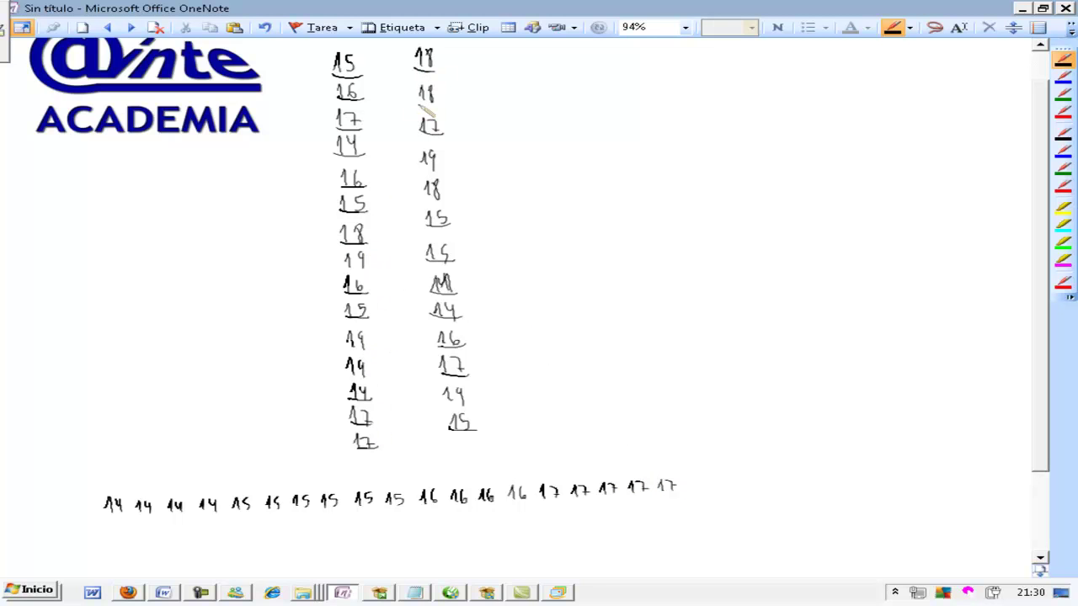
left_click_drag(424, 201, 445, 200)
left_click_drag(701, 479, 717, 492)
mouse_move(722, 480)
left_mouse_down()
mouse_move(746, 493)
mouse_move(779, 483)
left_mouse_up()
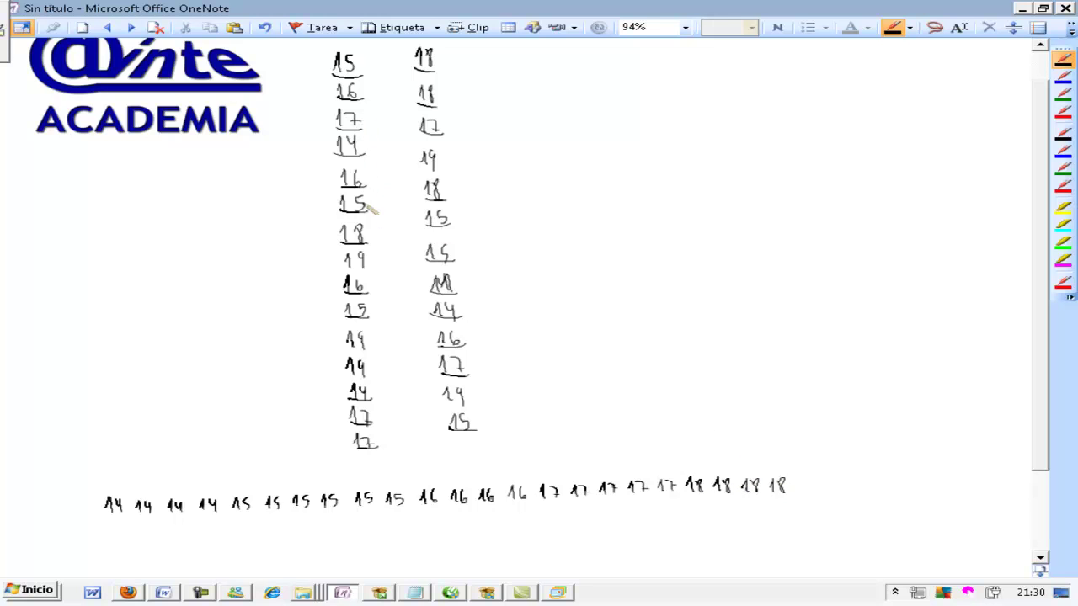
Underline every 19 in both columns and write the 19s at the end of the row.
left_click_drag(344, 268, 368, 267)
mouse_move(345, 347)
left_mouse_down()
mouse_move(369, 346)
mouse_move(371, 373)
left_mouse_up()
left_click_drag(422, 170, 442, 168)
left_click_drag(444, 406, 468, 404)
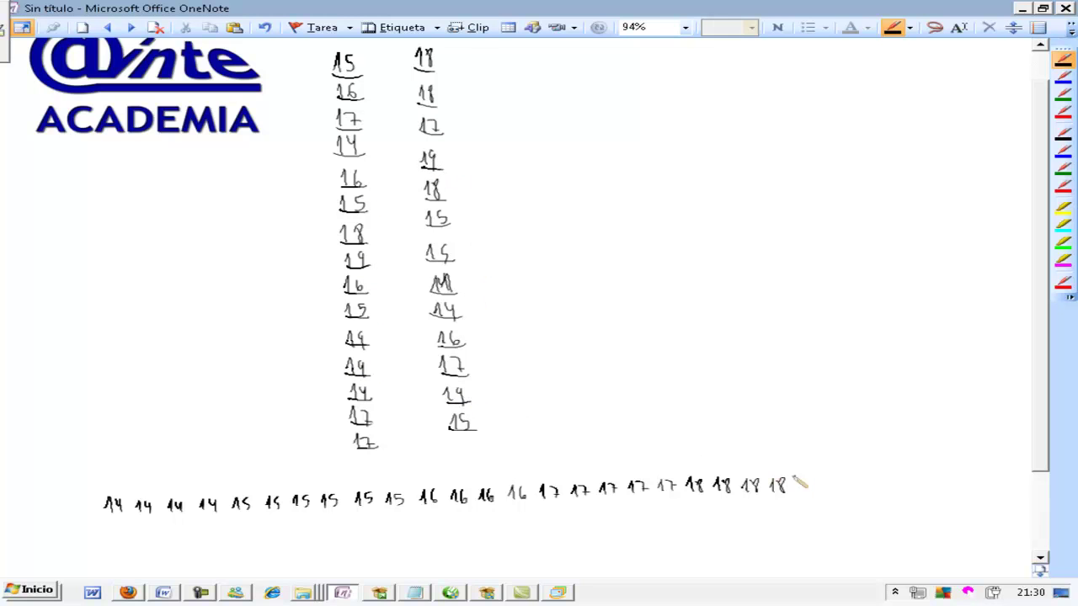
left_click_drag(804, 480, 808, 490)
mouse_move(814, 480)
left_mouse_down()
mouse_move(819, 492)
mouse_move(914, 488)
left_mouse_up()
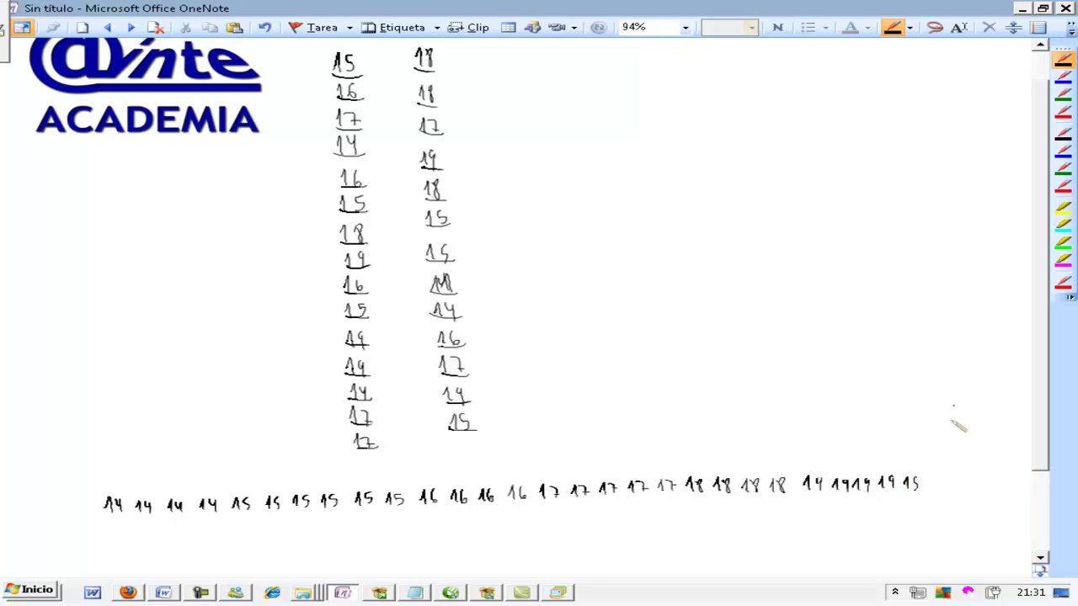
In green ink, write the count 28 inside a circle and circle the middle 16 and 17.
left_click(1063, 95)
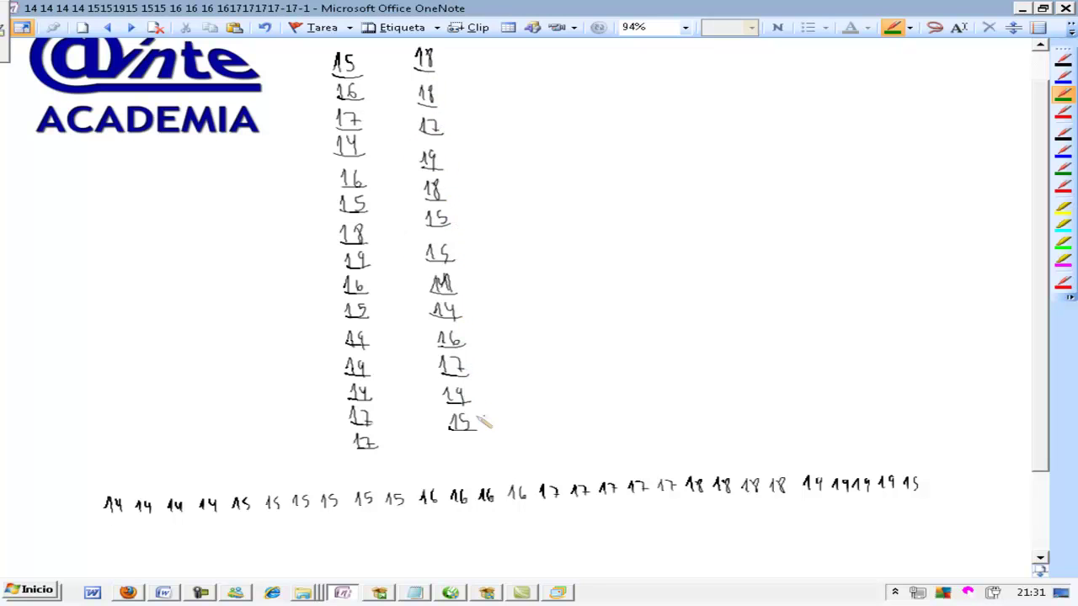
mouse_move(678, 275)
left_mouse_down()
mouse_move(720, 321)
mouse_move(726, 283)
left_mouse_up()
mouse_move(720, 250)
left_mouse_down()
mouse_move(665, 274)
mouse_move(725, 250)
left_mouse_up()
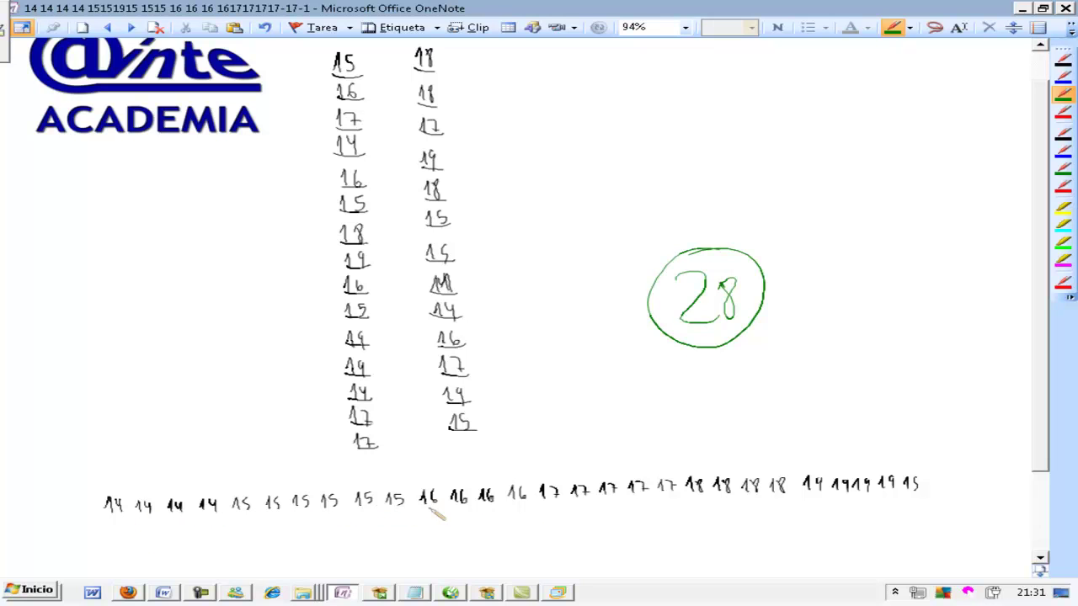
left_click_drag(506, 503, 505, 501)
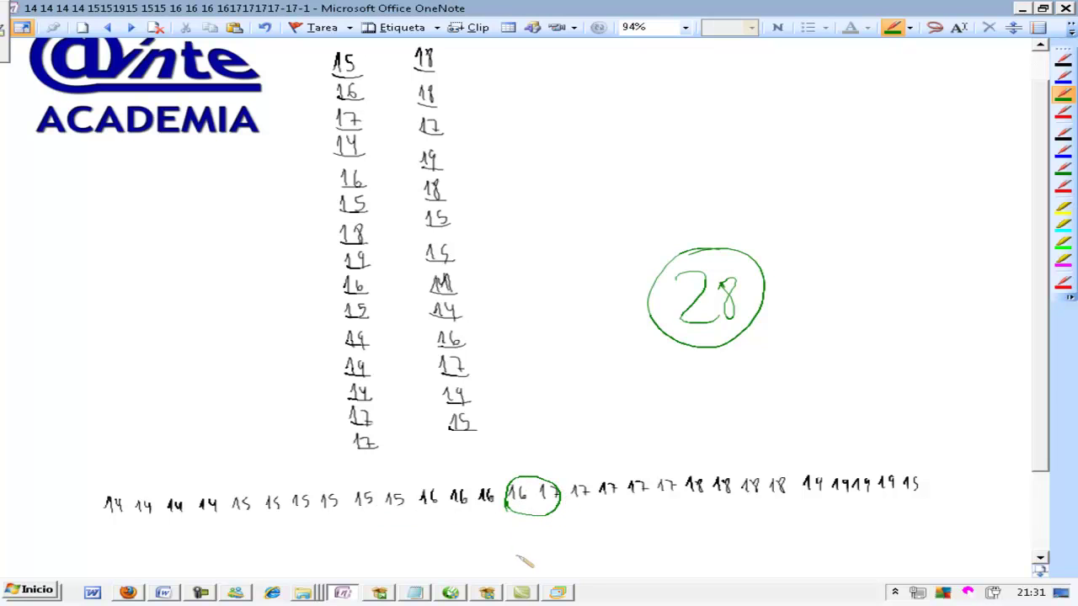
Split the circled pair, write Me = (16+17)/2 = 16'5, and bracket the 14s through 18s.
left_click_drag(531, 457, 534, 537)
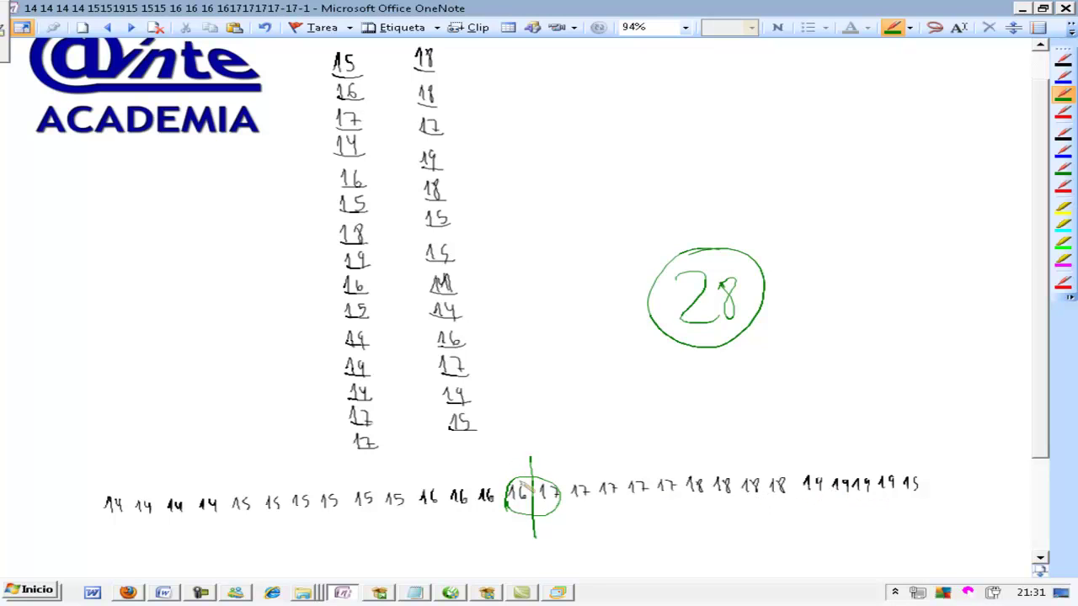
left_click_drag(1041, 385, 1041, 405)
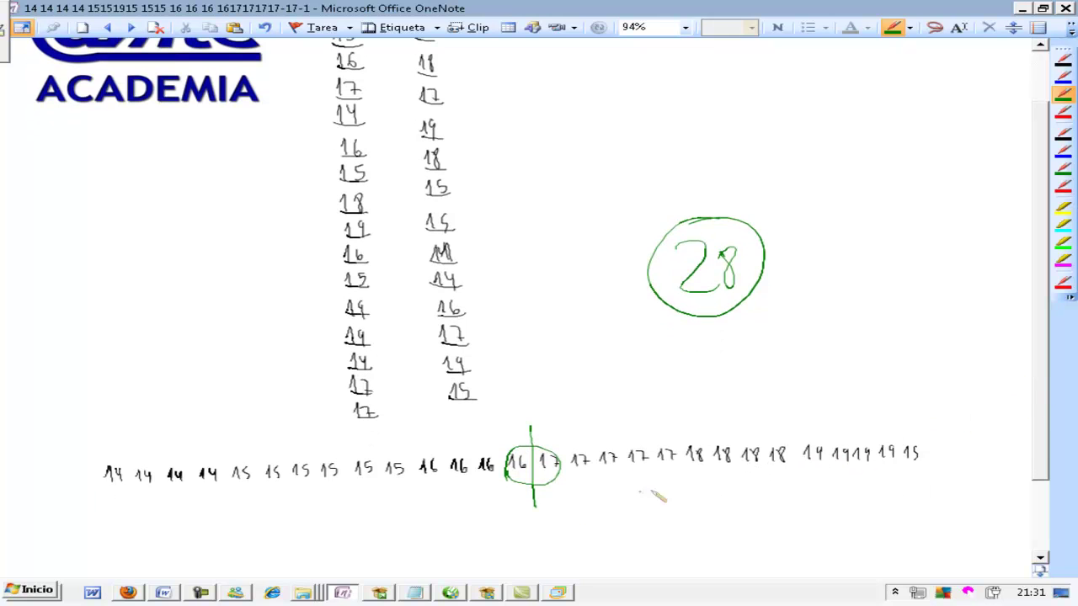
left_click_drag(508, 517, 552, 508)
left_click_drag(540, 513, 565, 509)
mouse_move(576, 497)
left_mouse_down()
mouse_move(573, 506)
mouse_move(588, 503)
left_mouse_up()
left_click_drag(584, 498, 613, 513)
mouse_move(586, 519)
left_mouse_down()
mouse_move(596, 528)
mouse_move(640, 511)
left_mouse_up()
left_click_drag(653, 498, 656, 510)
left_click_drag(660, 496, 667, 511)
left_click_drag(666, 497, 672, 497)
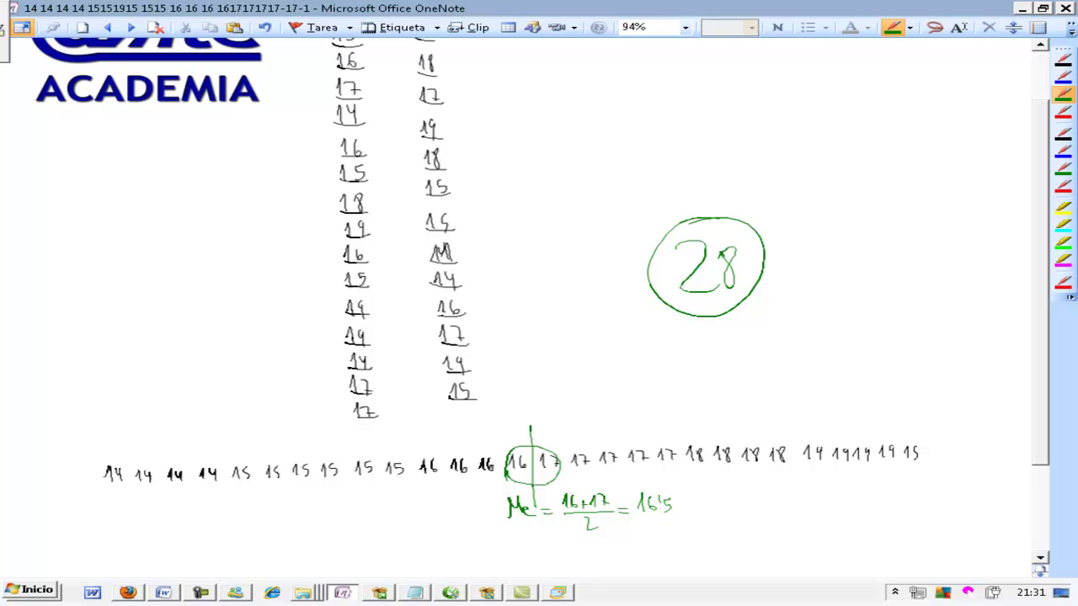
mouse_move(87, 482)
left_mouse_down()
mouse_move(220, 504)
mouse_move(221, 487)
mouse_move(250, 503)
mouse_move(406, 503)
mouse_move(406, 484)
mouse_move(526, 498)
mouse_move(525, 475)
mouse_move(543, 494)
mouse_move(681, 476)
mouse_move(679, 466)
mouse_move(688, 483)
mouse_move(787, 484)
mouse_move(786, 468)
left_mouse_up()
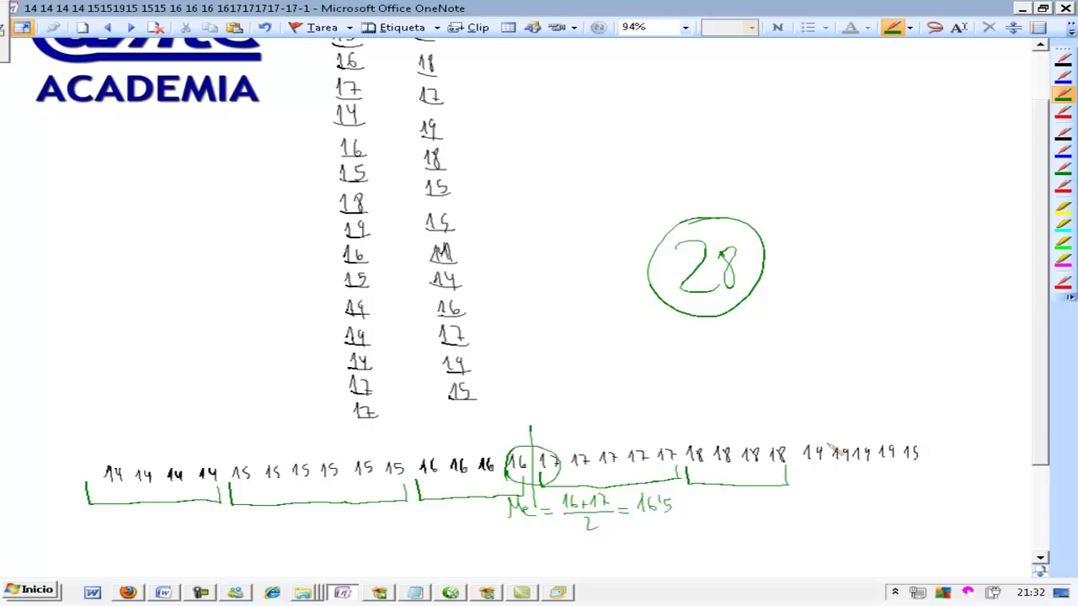
Draw a green bracket under the 19s and retrace the row's final number.
mouse_move(821, 445)
left_mouse_down()
mouse_move(799, 476)
mouse_move(875, 479)
mouse_move(897, 465)
left_mouse_up()
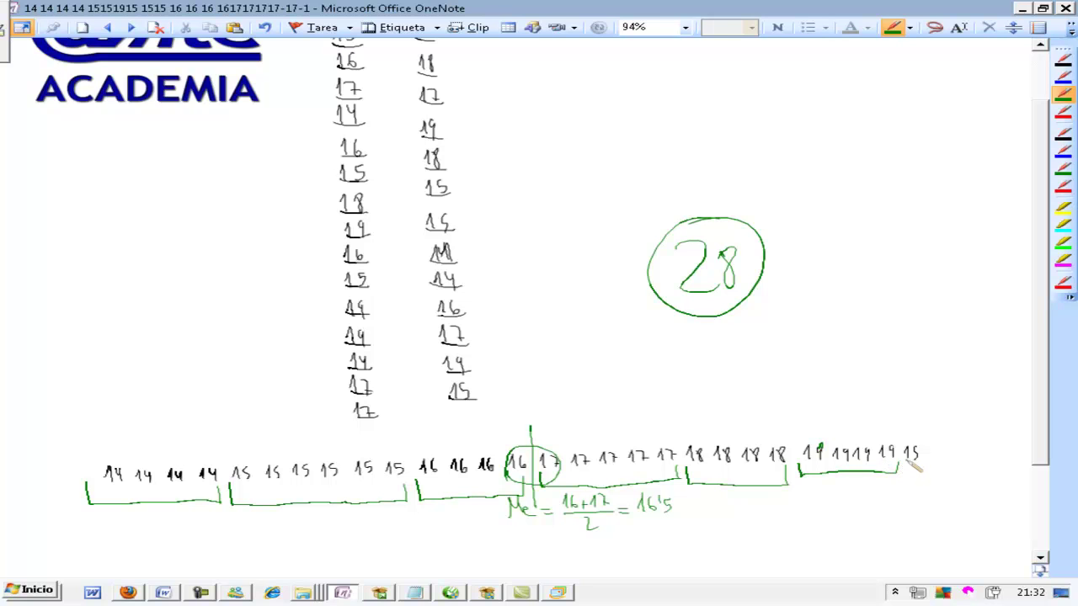
left_click_drag(909, 460, 920, 453)
Write = 462/28 = after the row and the circled mean x̄ = 16'5, then stop recording.
left_click_drag(931, 457, 1012, 455)
mouse_move(975, 461)
left_mouse_down()
mouse_move(1015, 462)
mouse_move(995, 483)
mouse_move(1002, 472)
left_mouse_up()
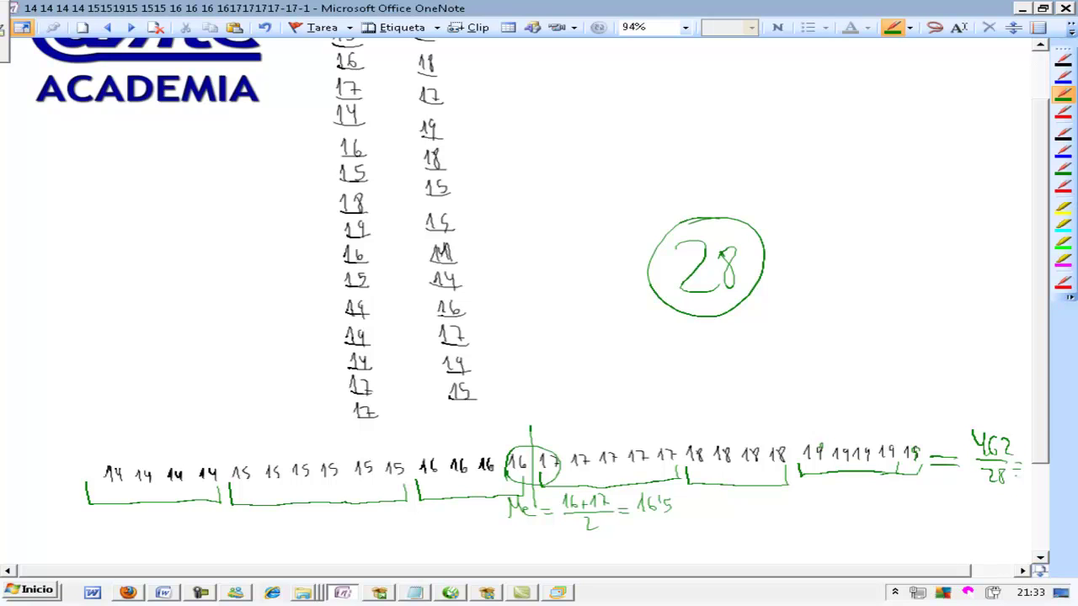
left_click_drag(925, 515, 939, 522)
mouse_move(954, 517)
left_mouse_down()
mouse_move(963, 506)
mouse_move(970, 522)
mouse_move(980, 516)
left_mouse_up()
mouse_move(1001, 509)
left_mouse_down()
mouse_move(987, 523)
mouse_move(977, 492)
left_mouse_up()
mouse_move(881, 522)
left_mouse_down()
mouse_move(900, 536)
mouse_move(886, 534)
mouse_move(906, 507)
left_mouse_up()
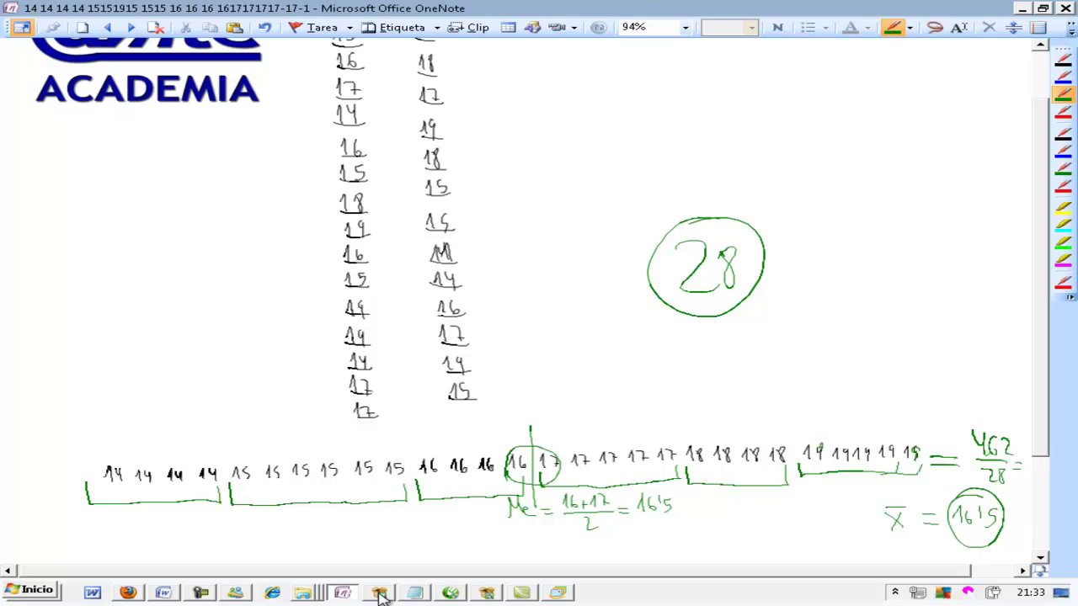
left_click(229, 593)
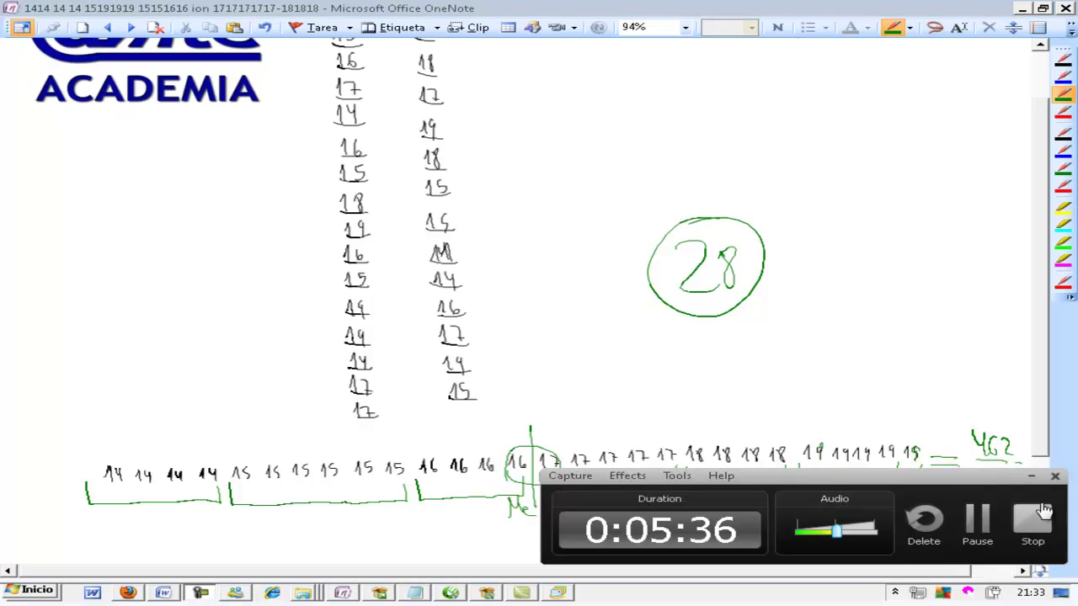